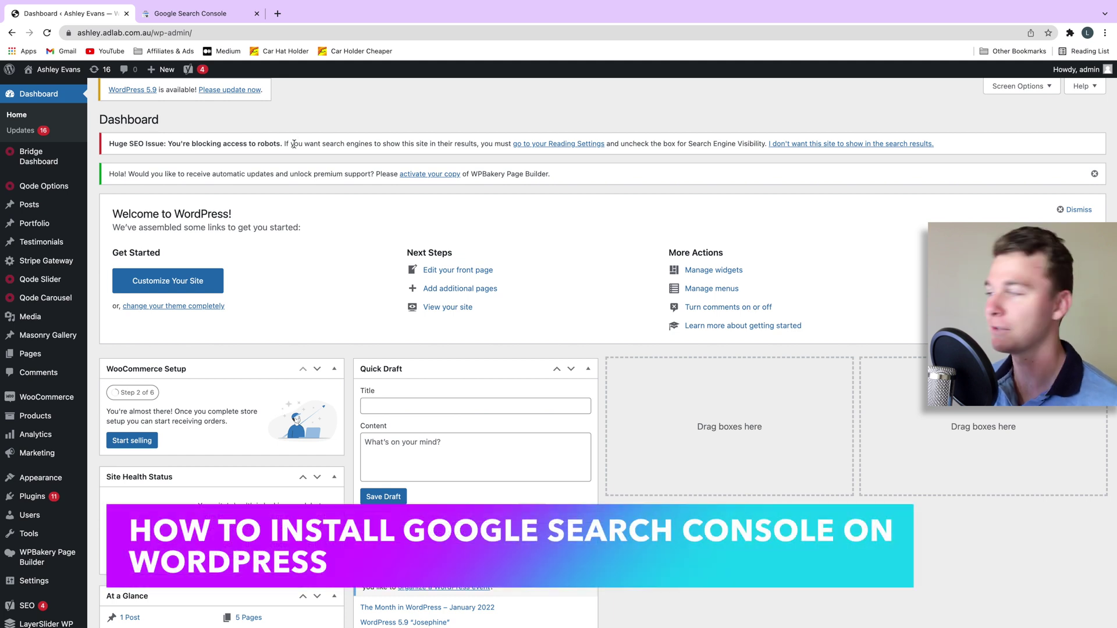
# Step: Return to the WordPress dashboard and go to Plugins > Add New
pyautogui.click(192, 13)
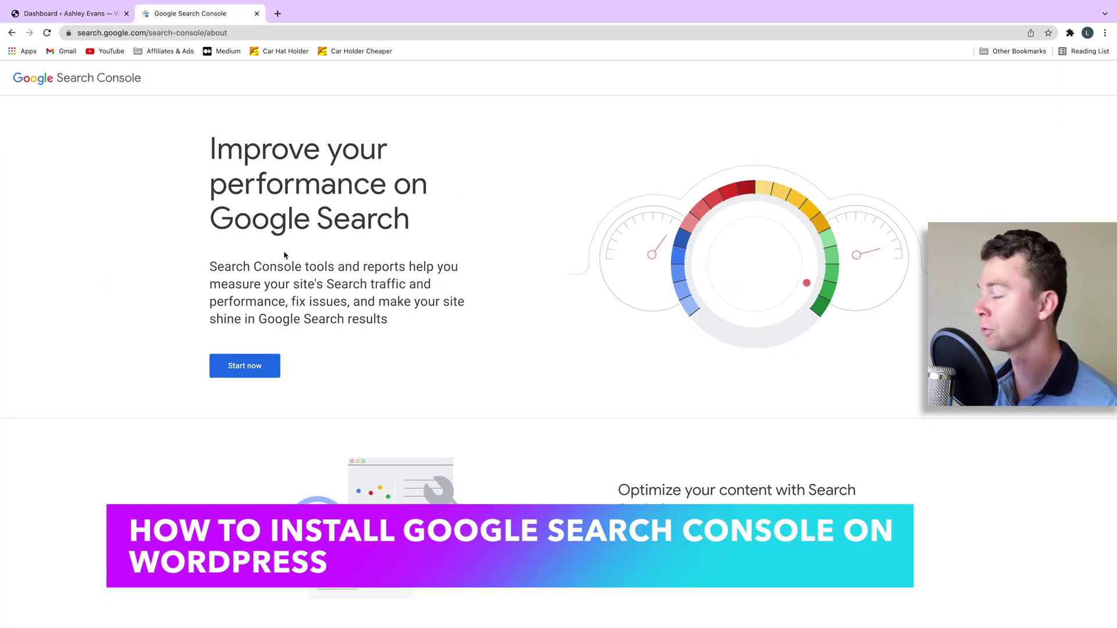
pyautogui.click(55, 18)
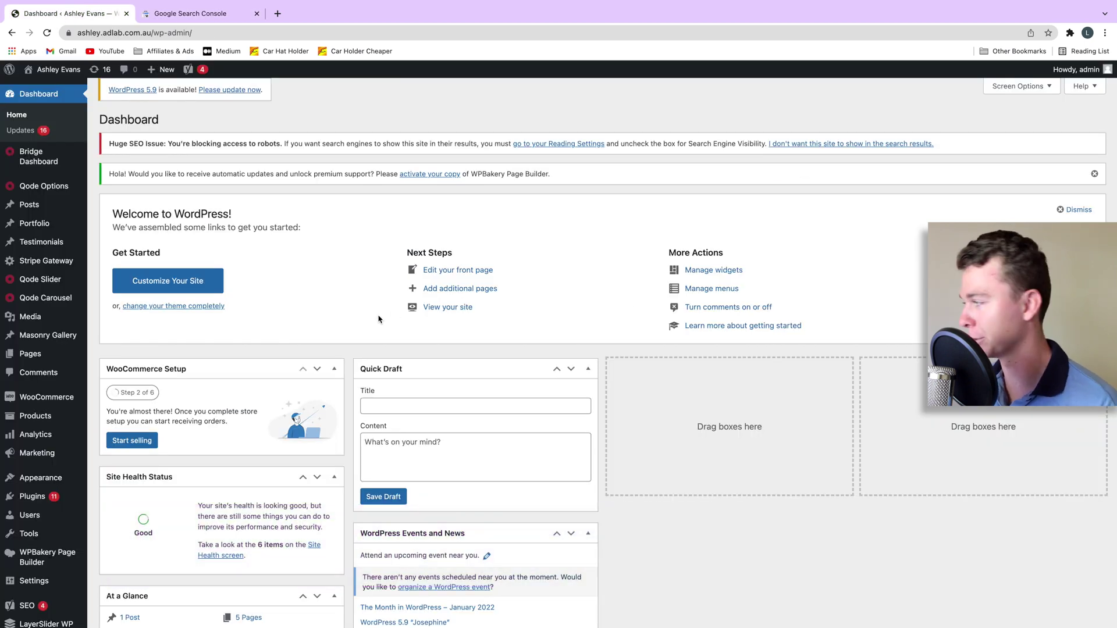
pyautogui.scroll(-1, 35, 372)
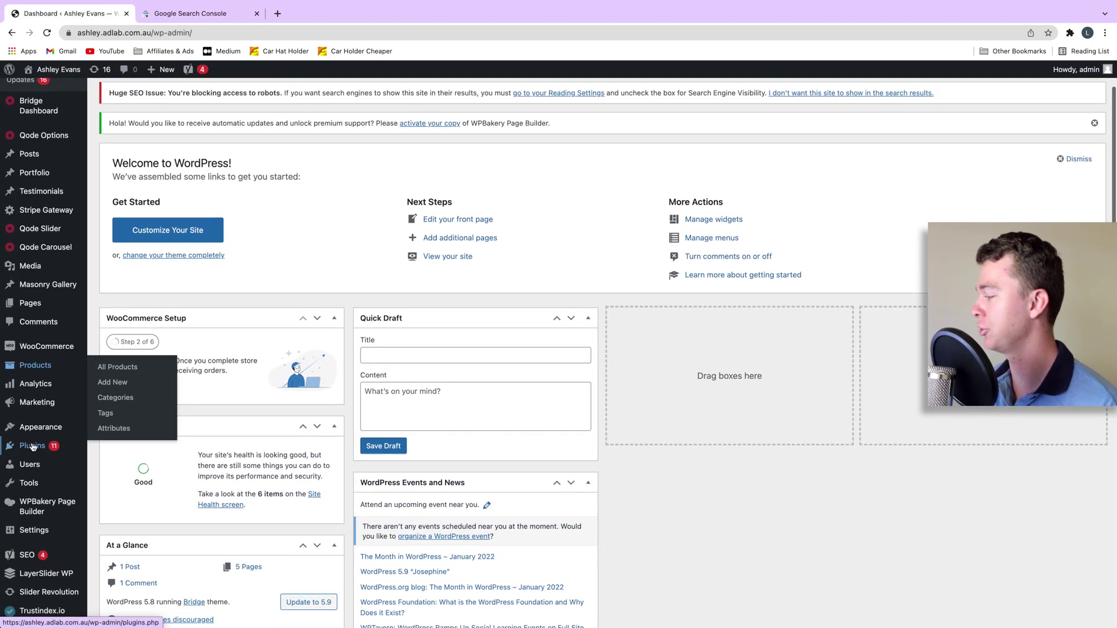
pyautogui.click(31, 447)
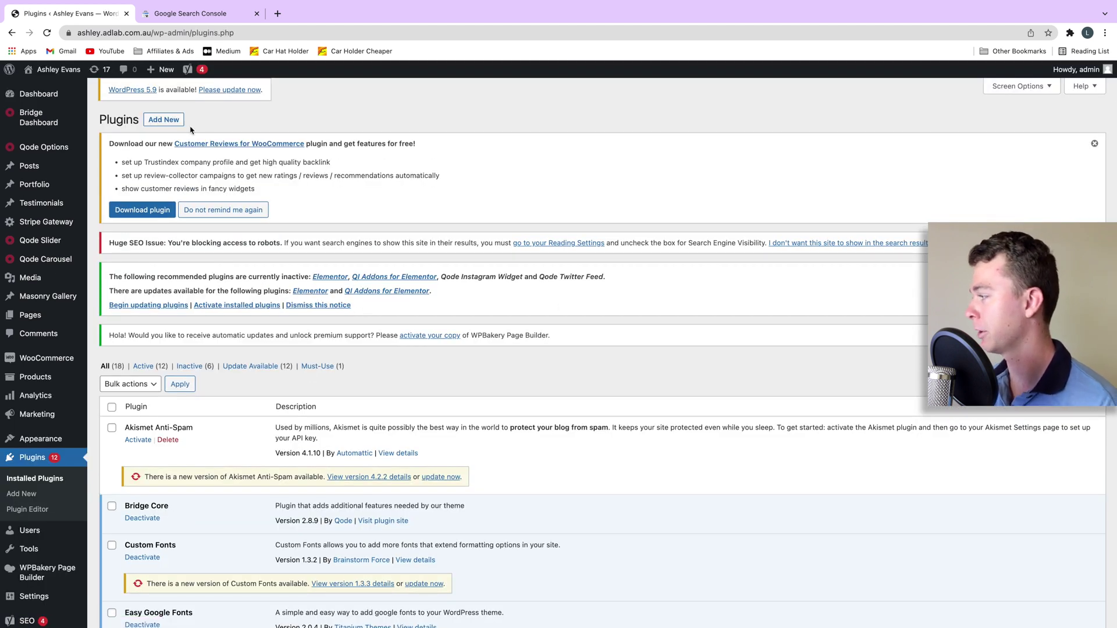
pyautogui.click(180, 121)
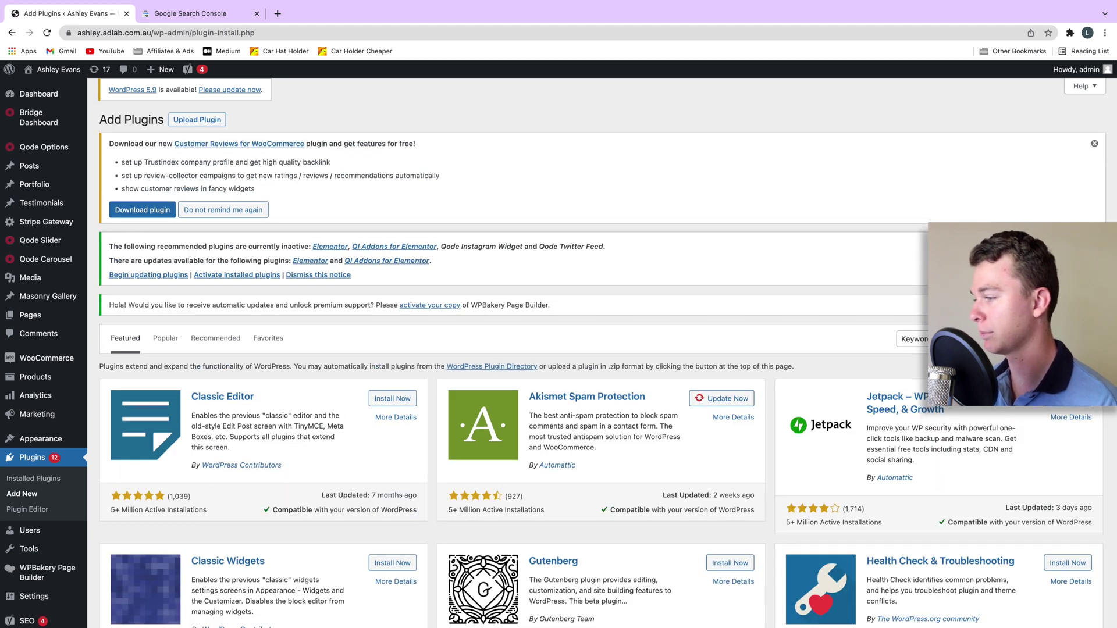
# Step: Search the plugin directory for 'Google', then install and activate Site Kit by Google
pyautogui.click(1024, 339)
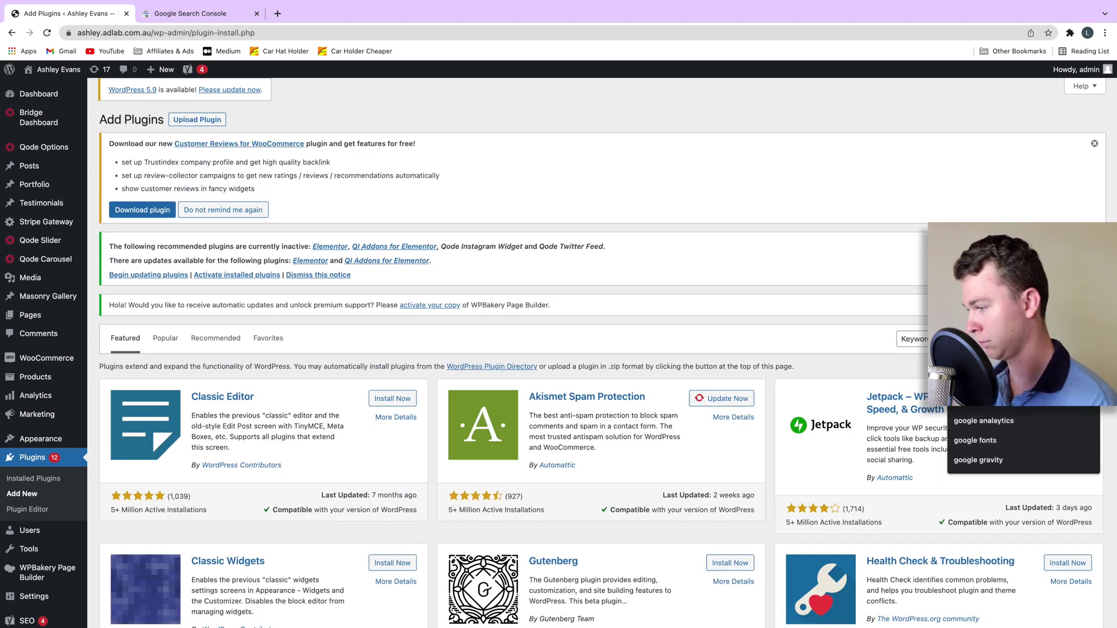
pyautogui.press('Return')
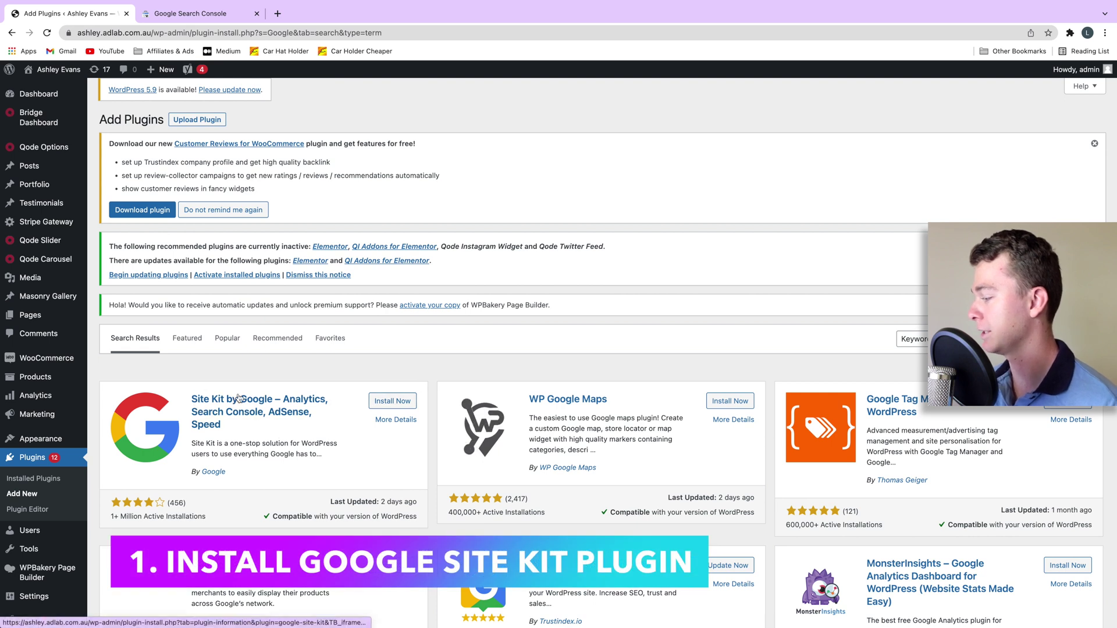
pyautogui.click(401, 401)
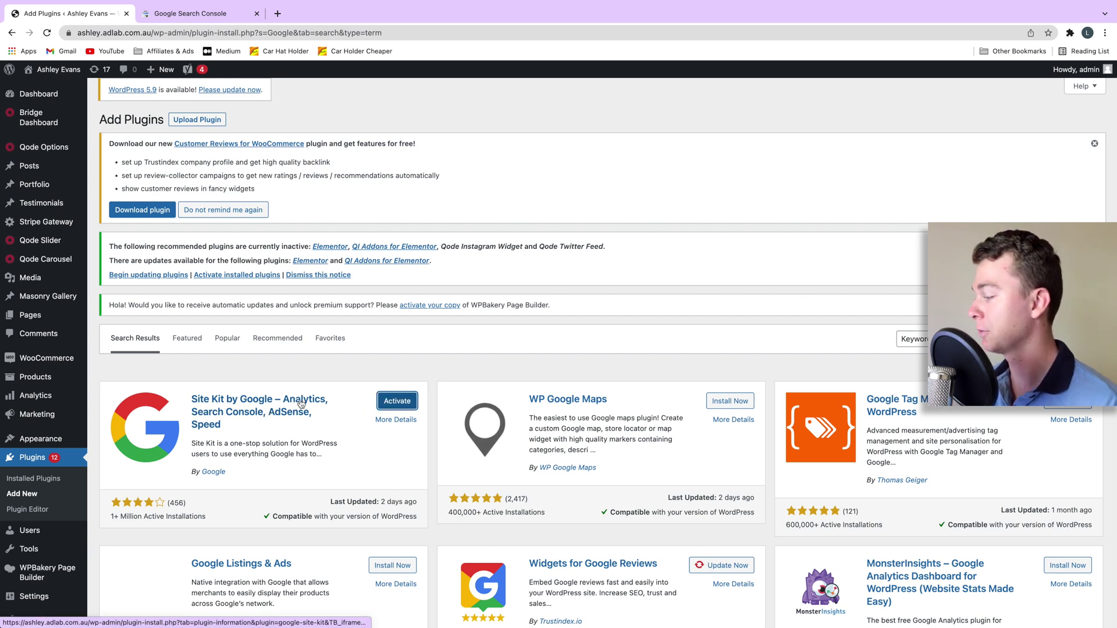
pyautogui.click(406, 402)
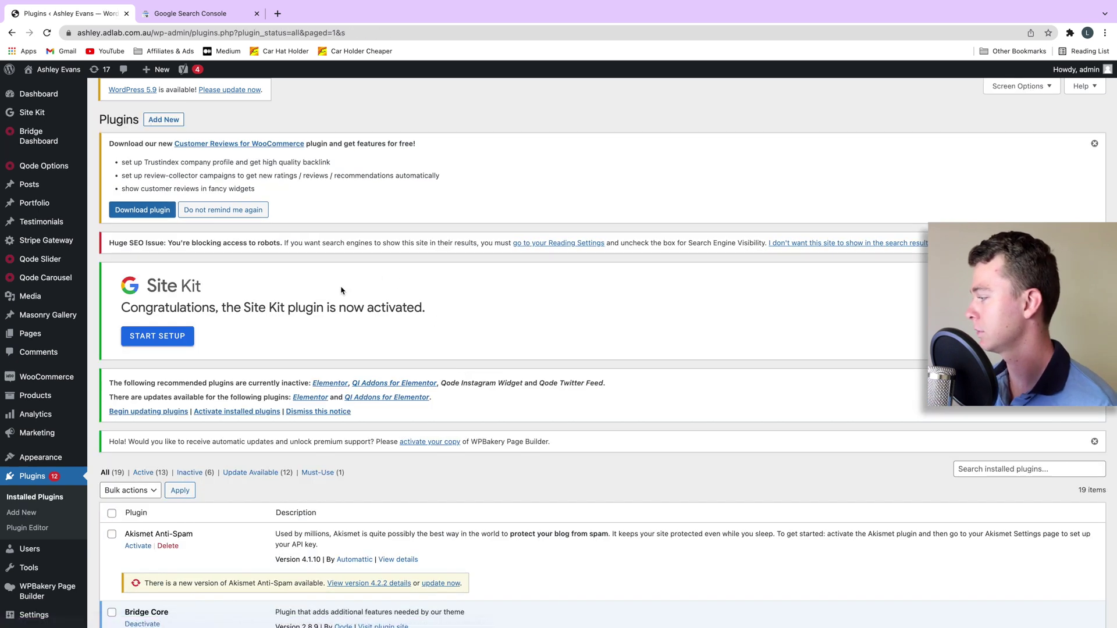
# Step: Start Site Kit setup from its activation notice on the Plugins page
pyautogui.click(158, 342)
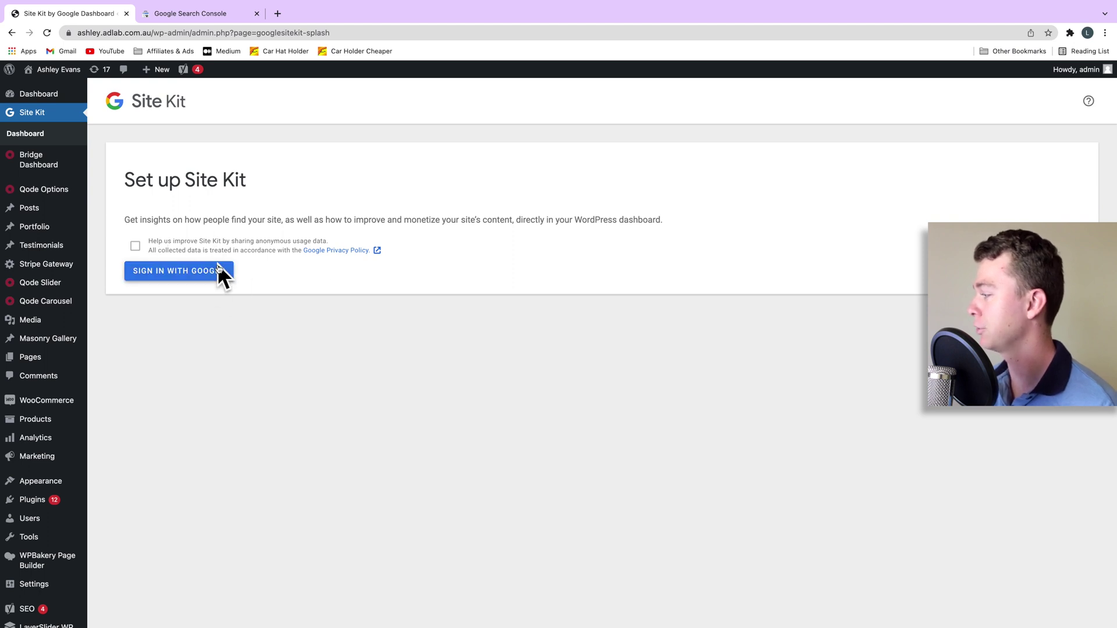
# Step: Sign in to Site Kit with the first listed Google account and grant the requested access
pyautogui.click(213, 277)
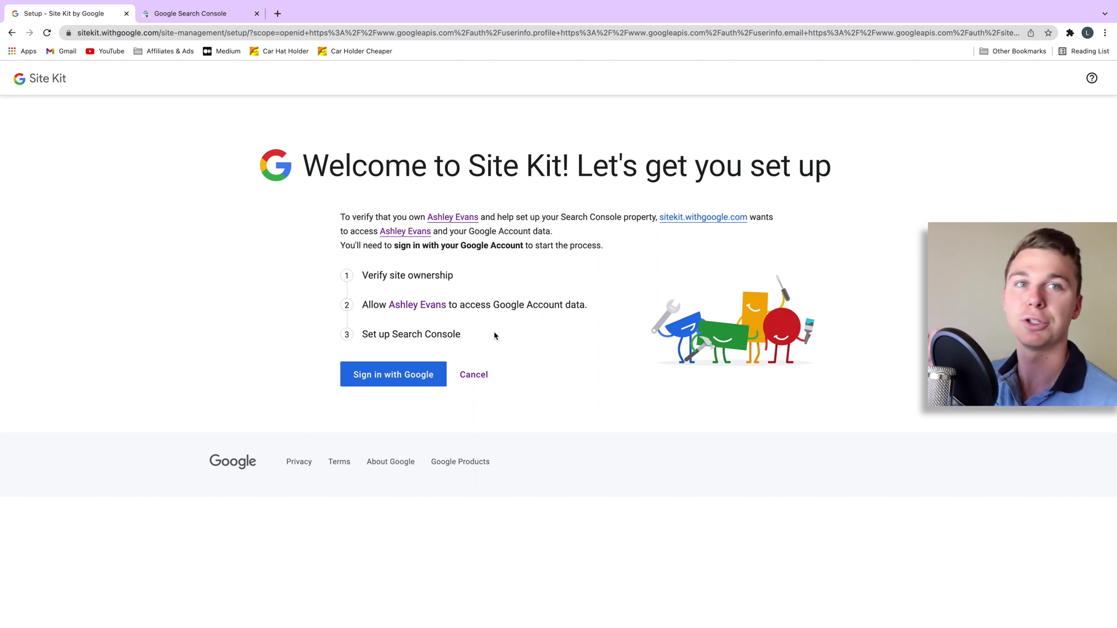
pyautogui.click(429, 374)
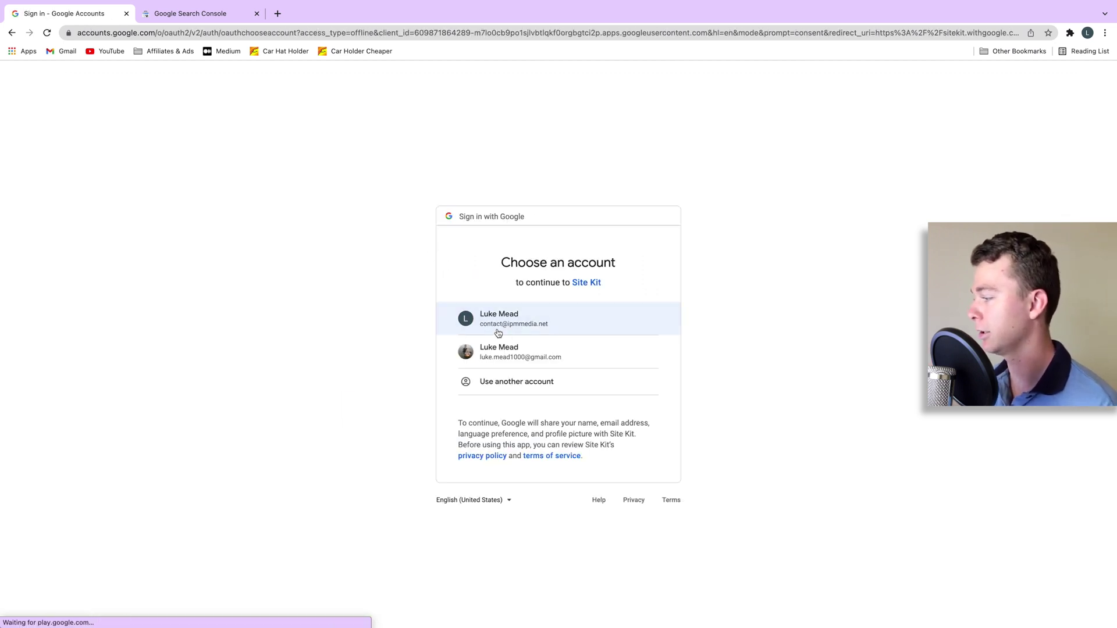
pyautogui.click(509, 333)
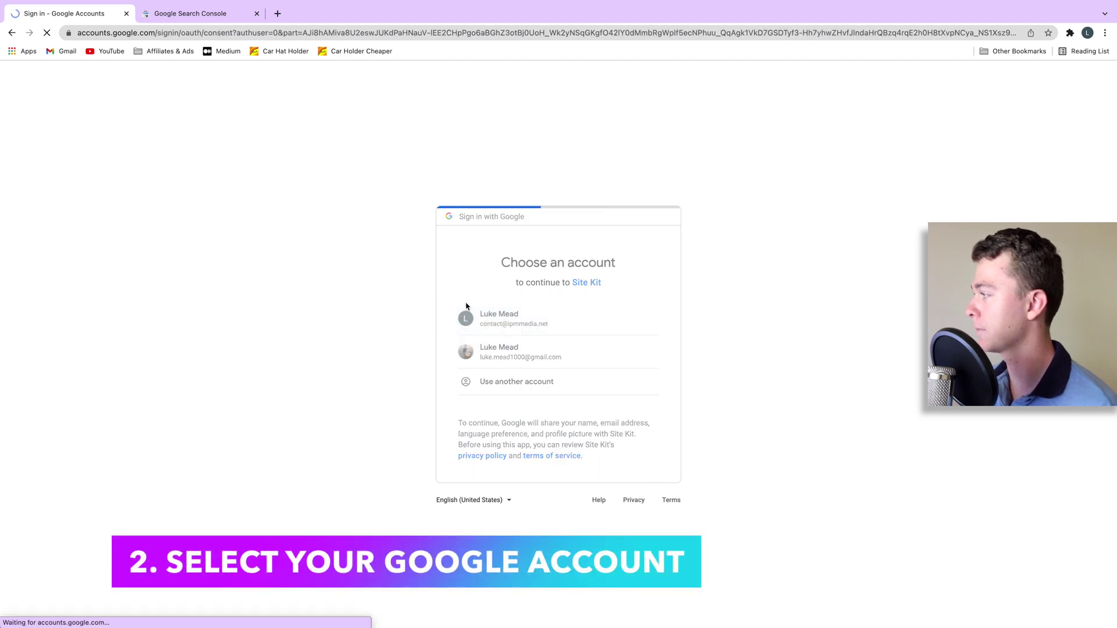
pyautogui.click(594, 465)
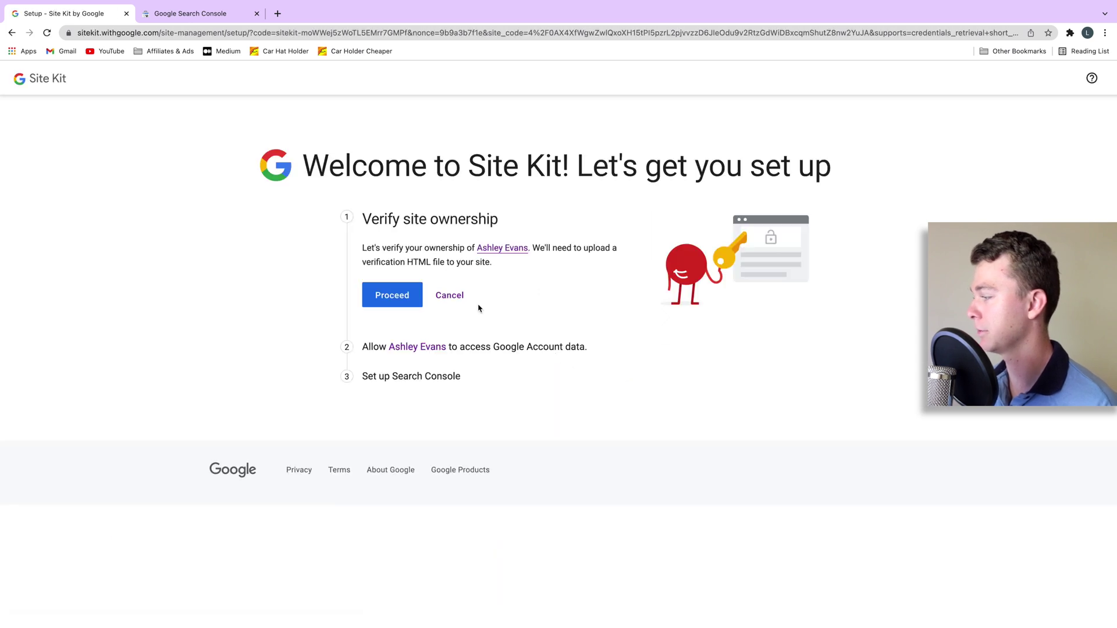
# Step: Review the HTML file verification note and proceed with verifying site ownership
pyautogui.moveTo(383, 249); pyautogui.dragTo(446, 261)
pyautogui.click(411, 264)
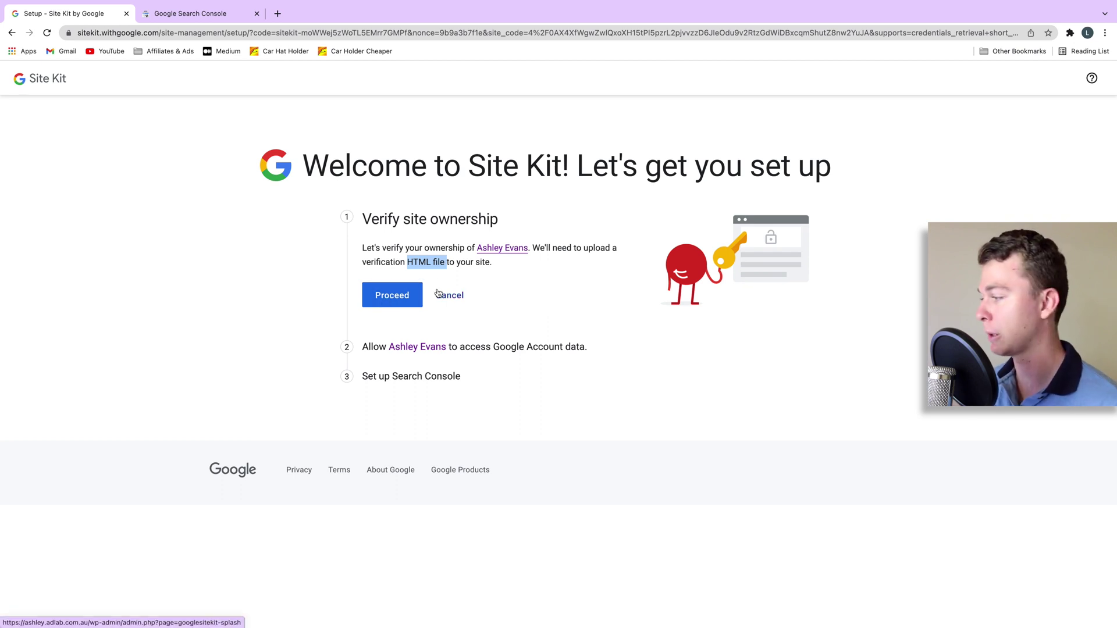
pyautogui.click(415, 297)
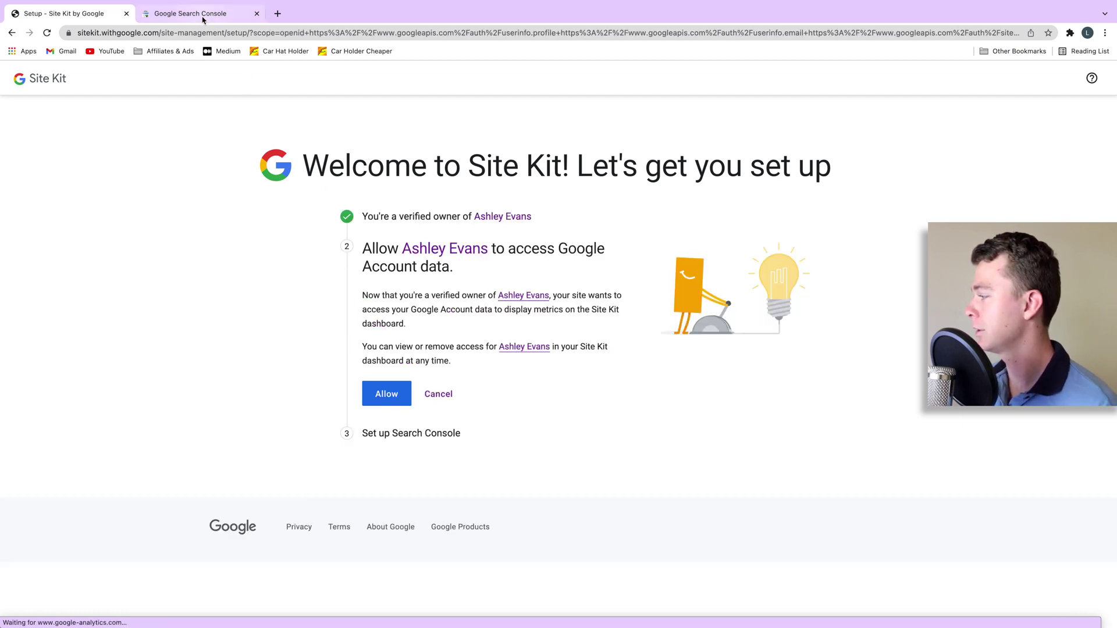
# Step: Allow Google Account data access and add the site to Search Console, finishing setup
pyautogui.click(379, 386)
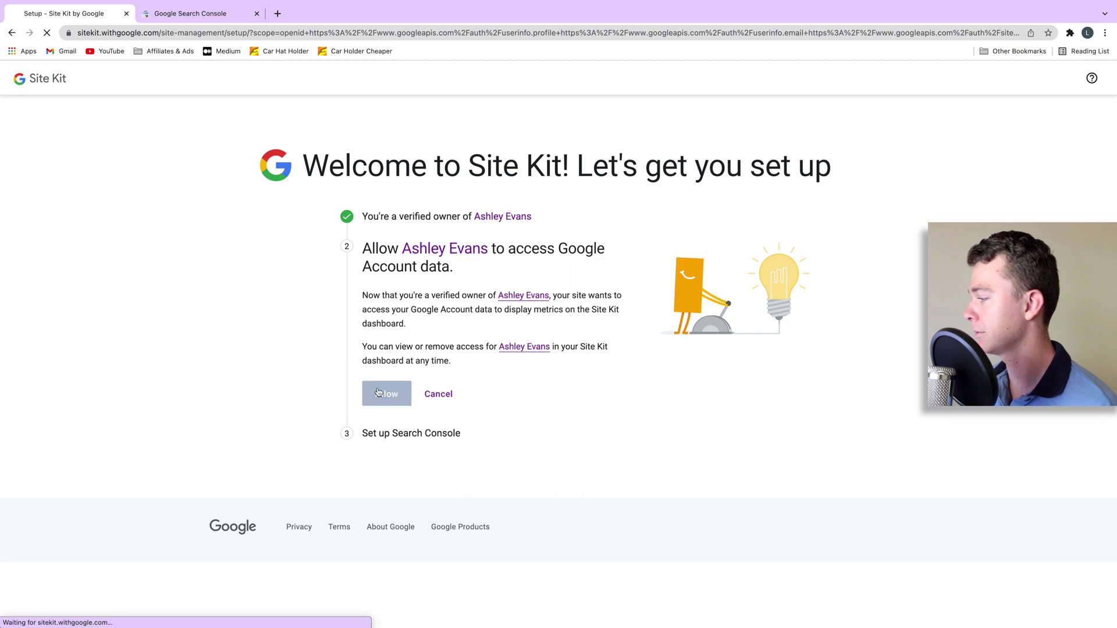
pyautogui.click(389, 359)
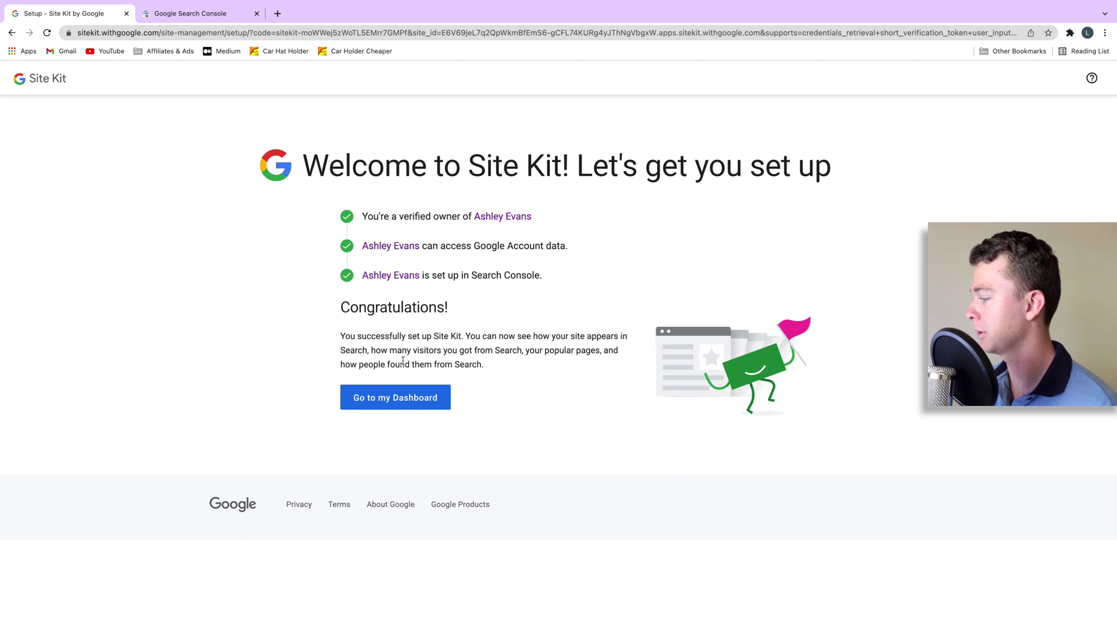
pyautogui.click(405, 399)
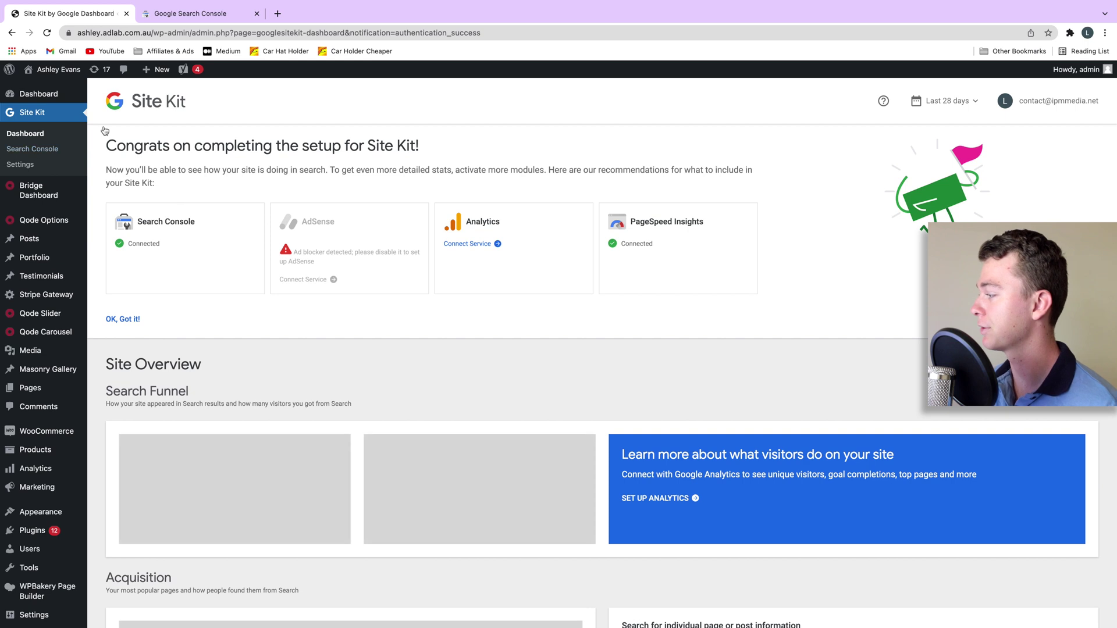
# Step: Check on the Site Kit dashboard that Search Console shows as Connected
pyautogui.scroll(-1, 175, 221)
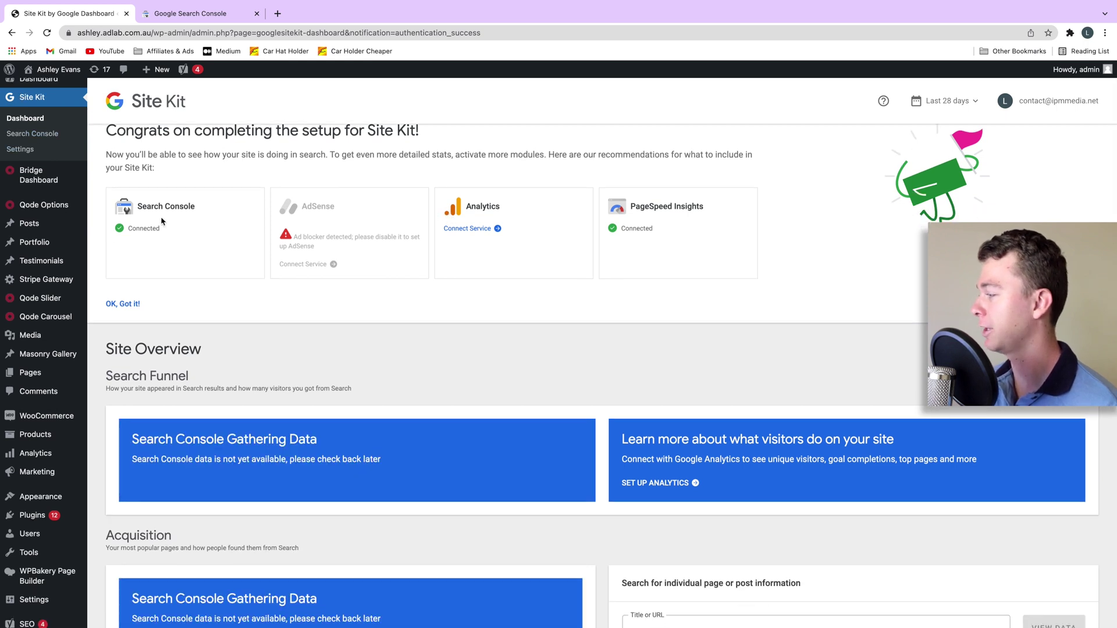
pyautogui.moveTo(191, 203); pyautogui.dragTo(139, 206)
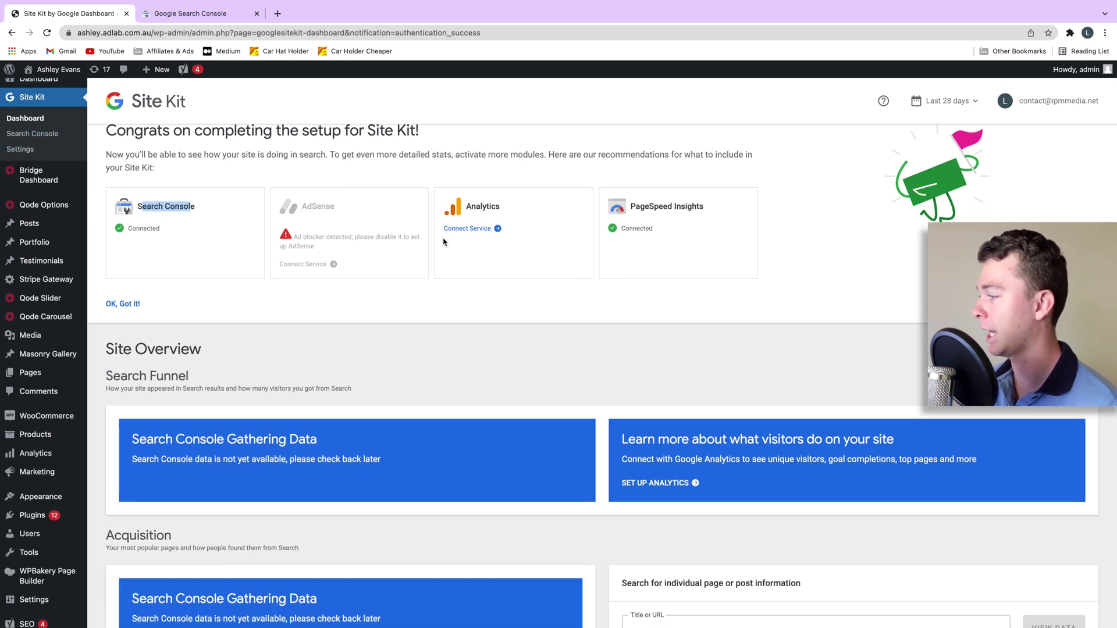
pyautogui.scroll(-1, 498, 245)
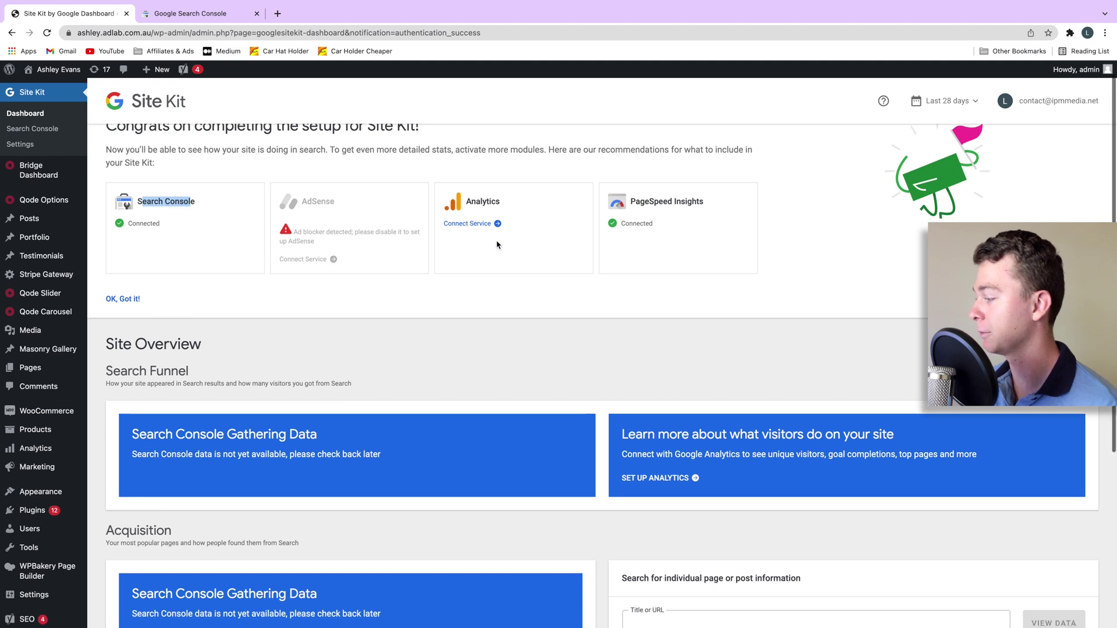
pyautogui.scroll(2, 498, 245)
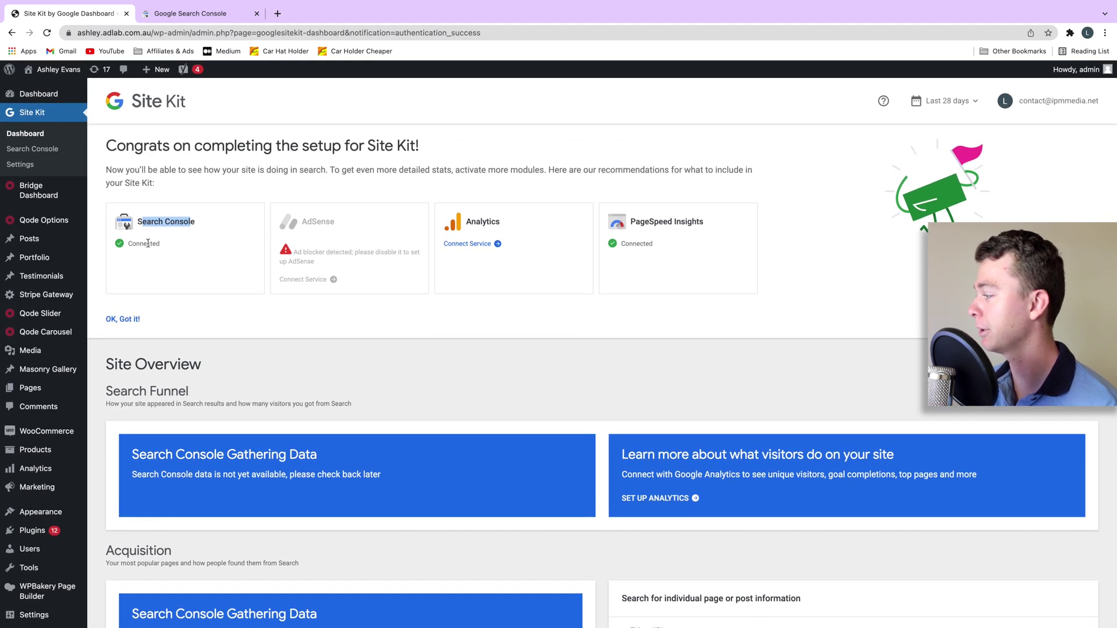
# Step: Switch to the Google Search Console tab and choose Start now
pyautogui.click(195, 14)
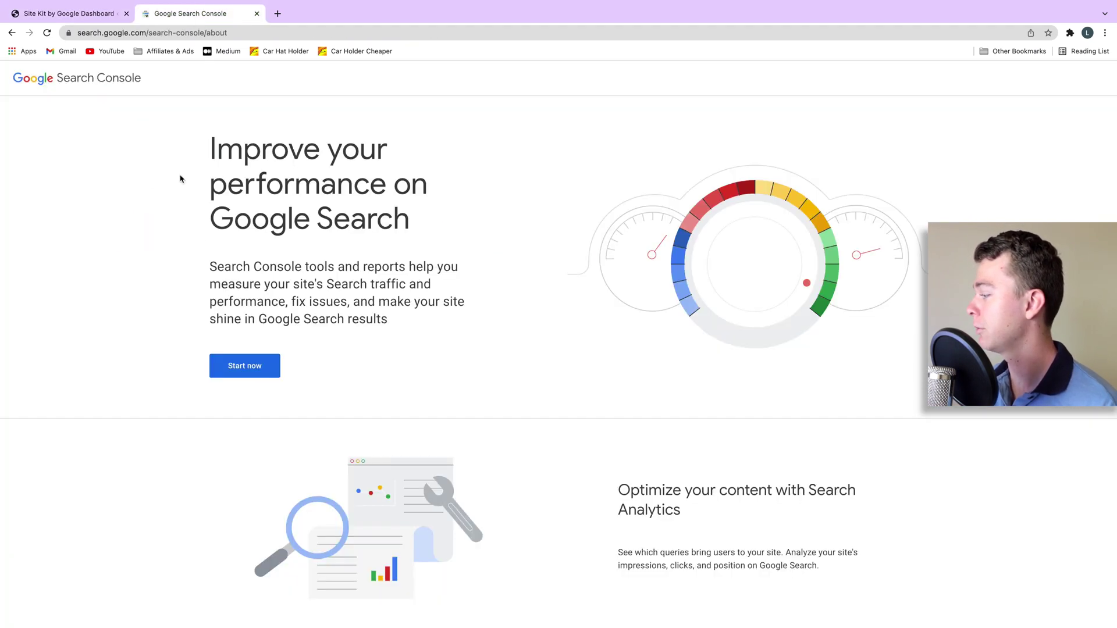
pyautogui.click(100, 16)
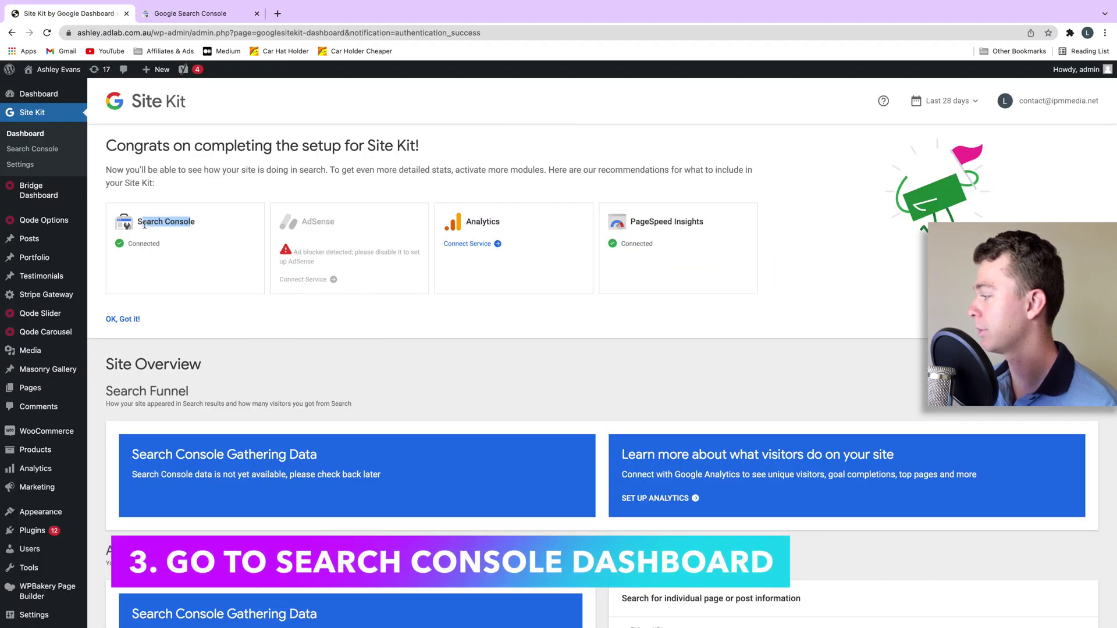
pyautogui.click(234, 18)
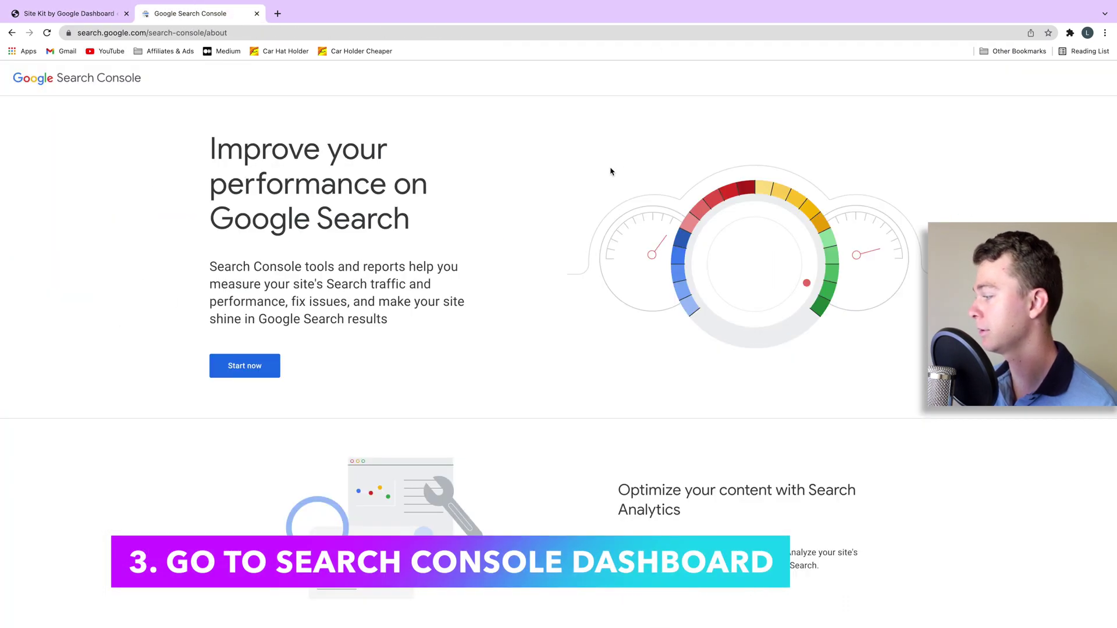
pyautogui.click(269, 358)
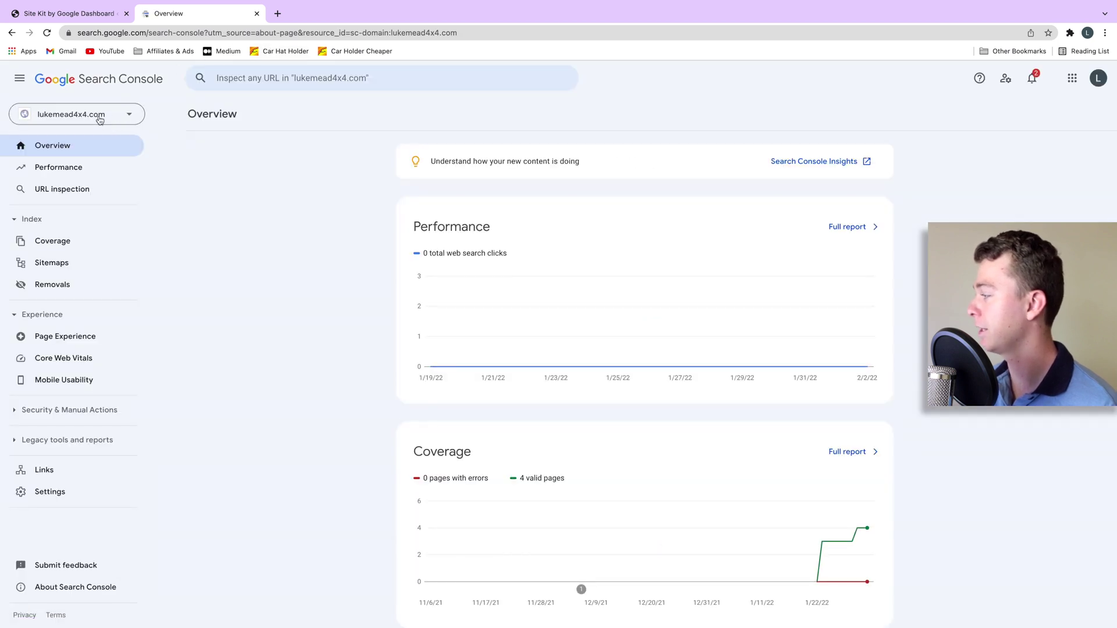
pyautogui.click(99, 119)
pyautogui.click(103, 189)
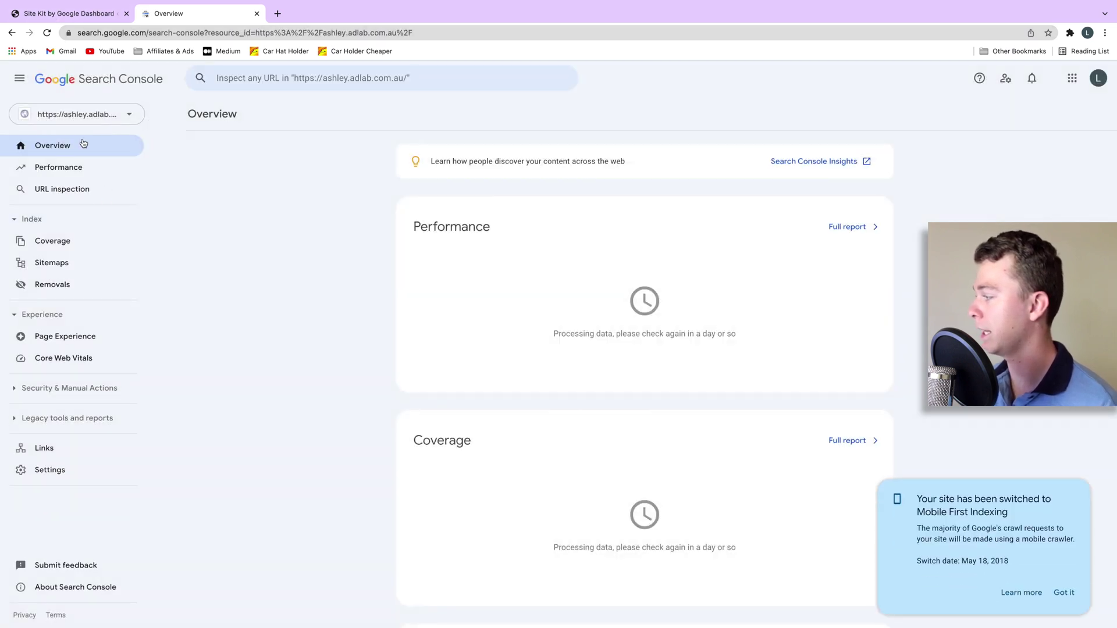
pyautogui.click(83, 160)
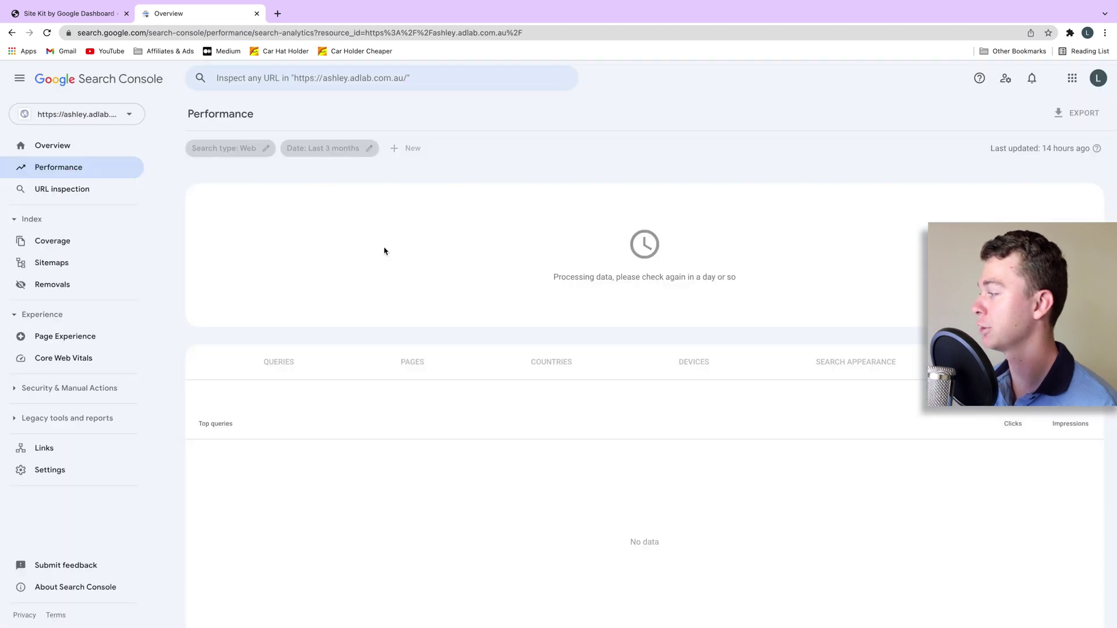
# Step: Look through the URL inspection and Coverage reports, then go to Sitemaps
pyautogui.click(81, 197)
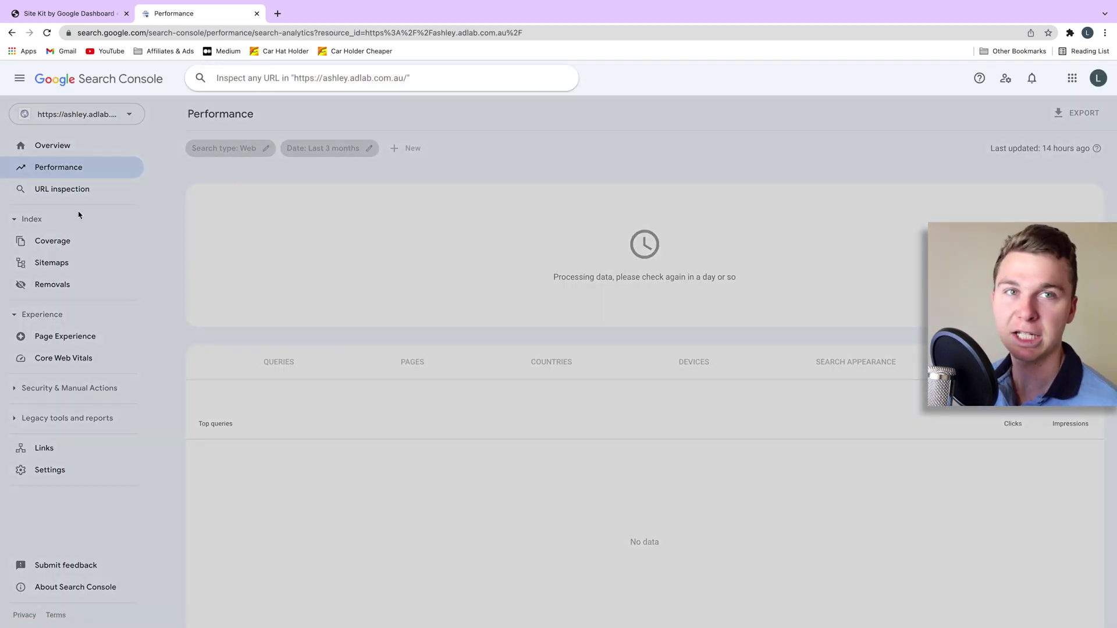
pyautogui.click(59, 245)
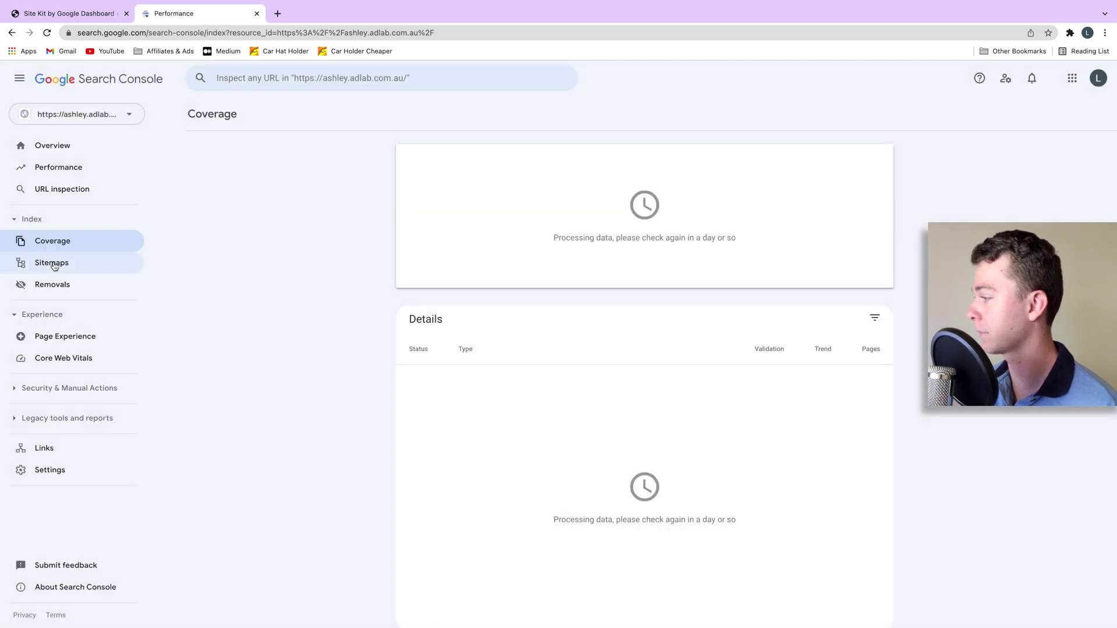
pyautogui.click(54, 264)
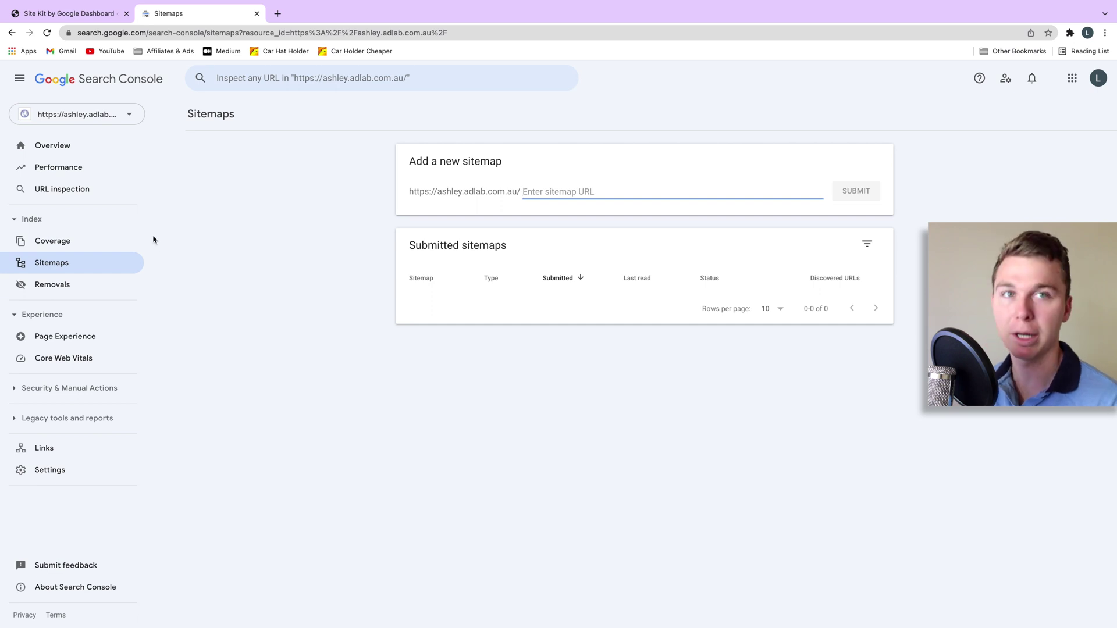
# Step: Switch between the Sitemaps page and the Site Kit dashboard, ending on Site Kit
pyautogui.click(70, 14)
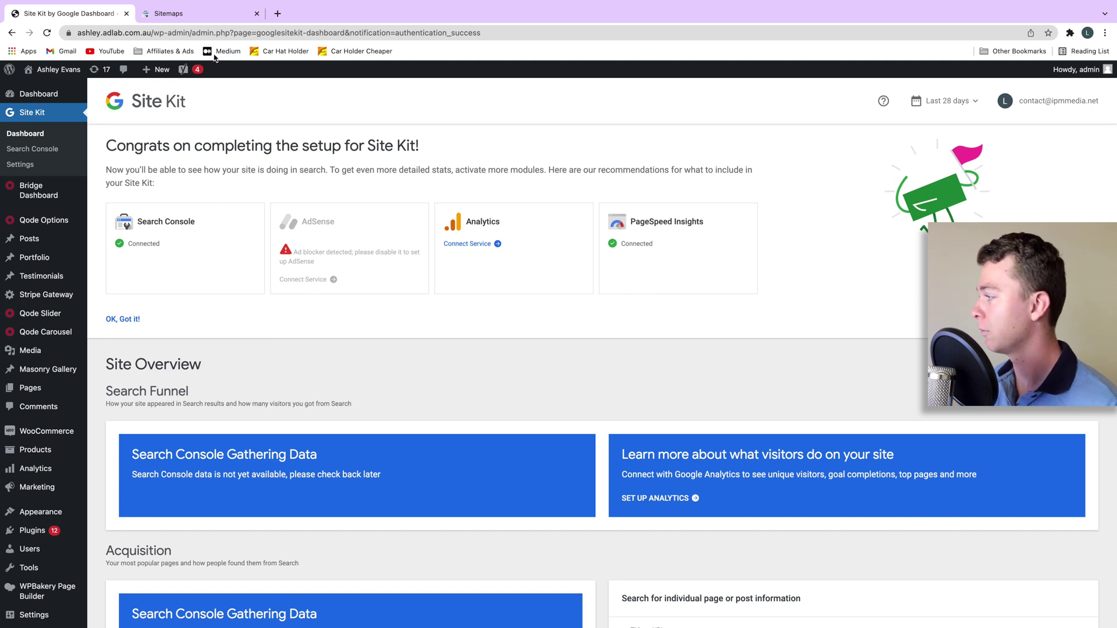
pyautogui.click(234, 15)
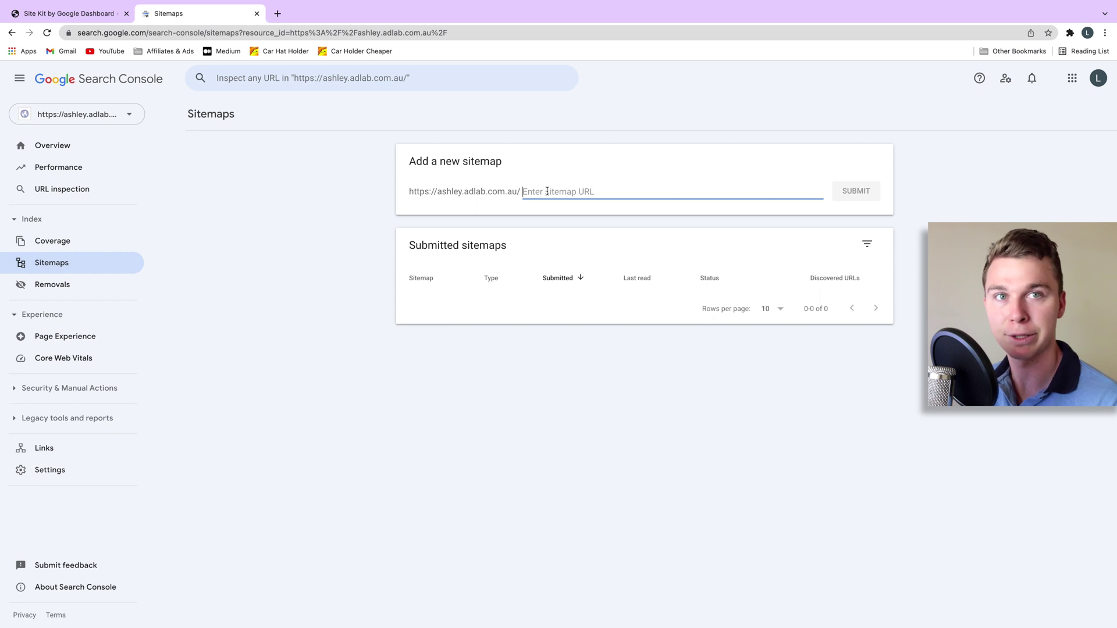
pyautogui.click(110, 14)
# Step: Load the site's /sitemap.xml in a new tab using the copied site address
pyautogui.moveTo(152, 34); pyautogui.dragTo(75, 33)
pyautogui.hotkey('ctrl', 'c')
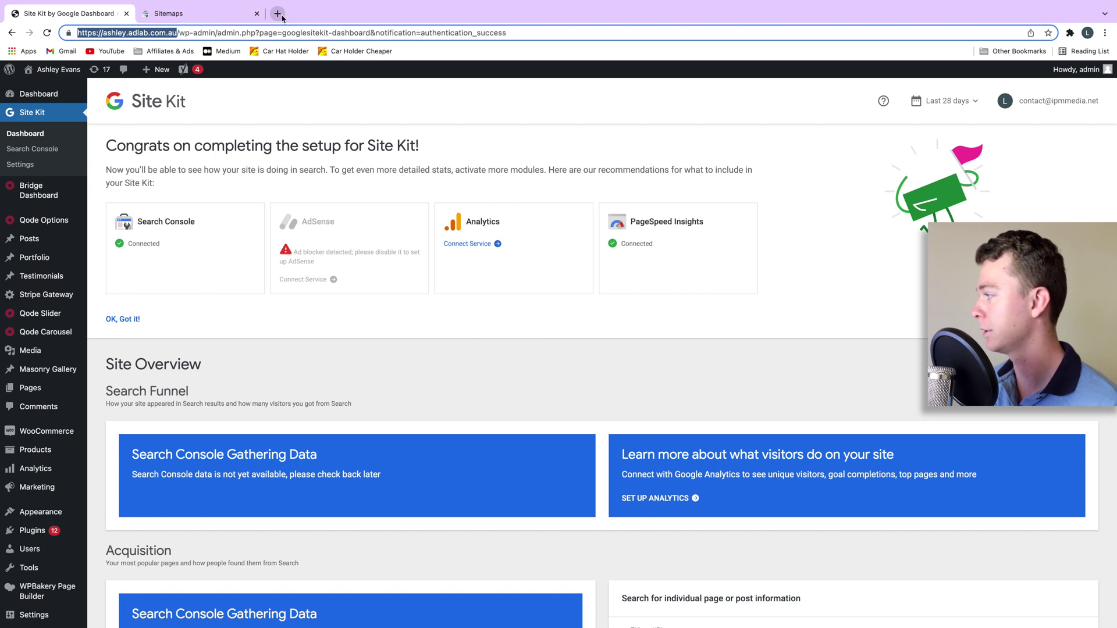
pyautogui.click(277, 13)
pyautogui.hotkey('ctrl', 'v')
pyautogui.write('sit')
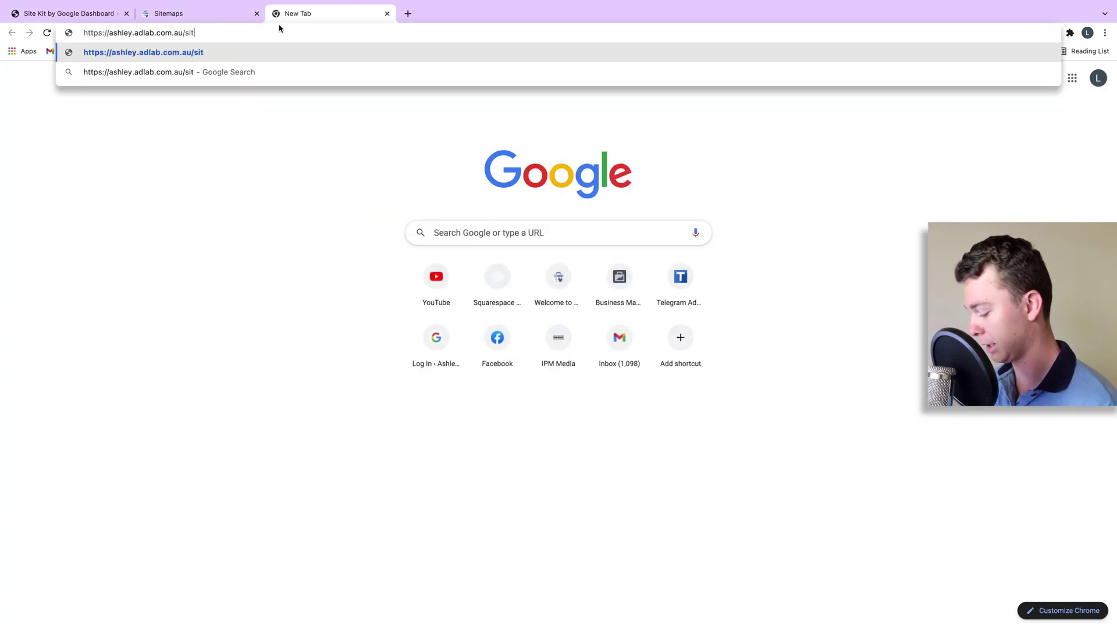
pyautogui.write('emap.xml')
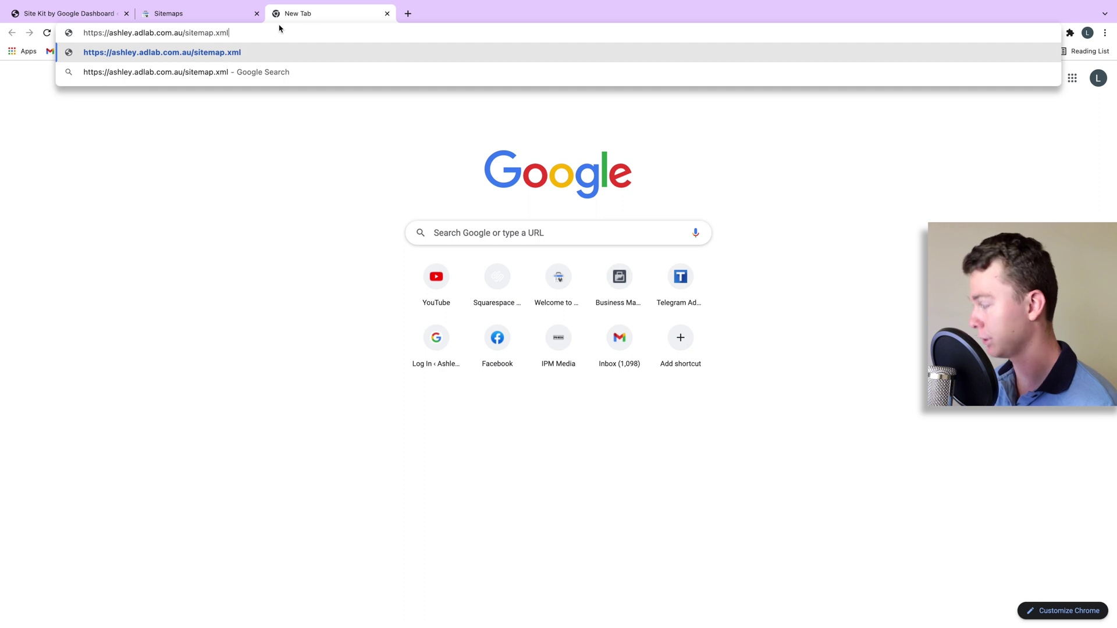
pyautogui.press('Return')
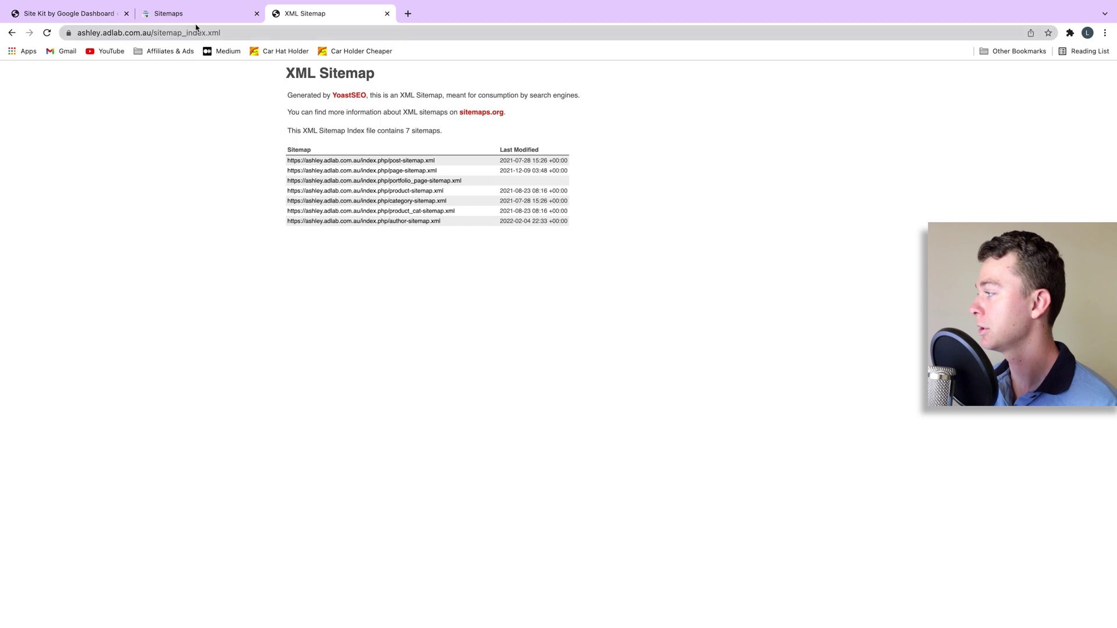
pyautogui.click(211, 33)
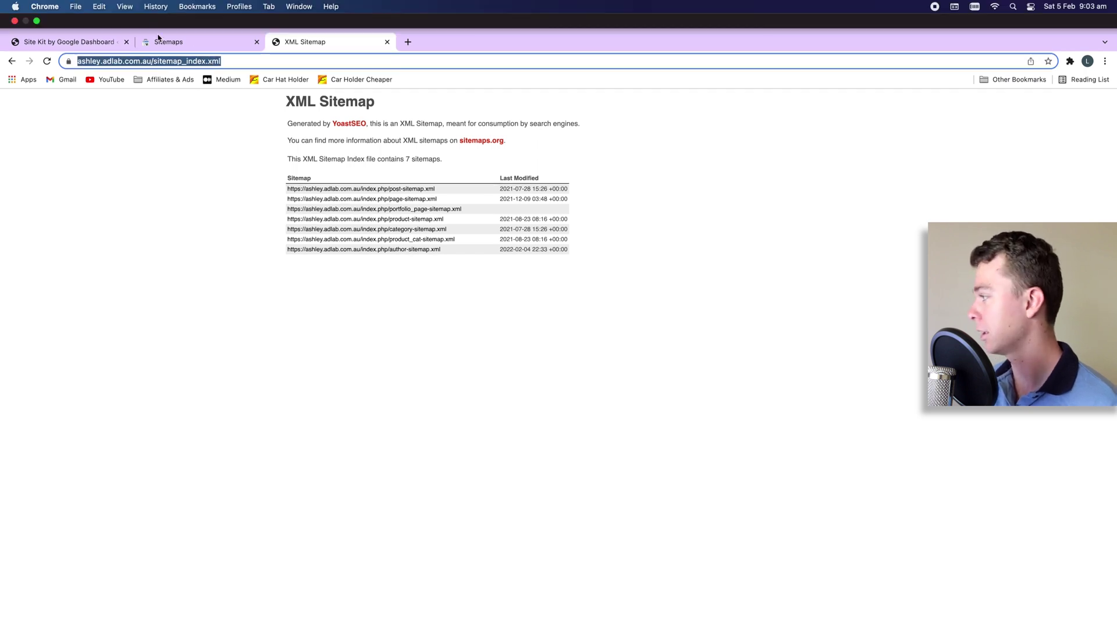
pyautogui.click(169, 13)
pyautogui.press('super+v')
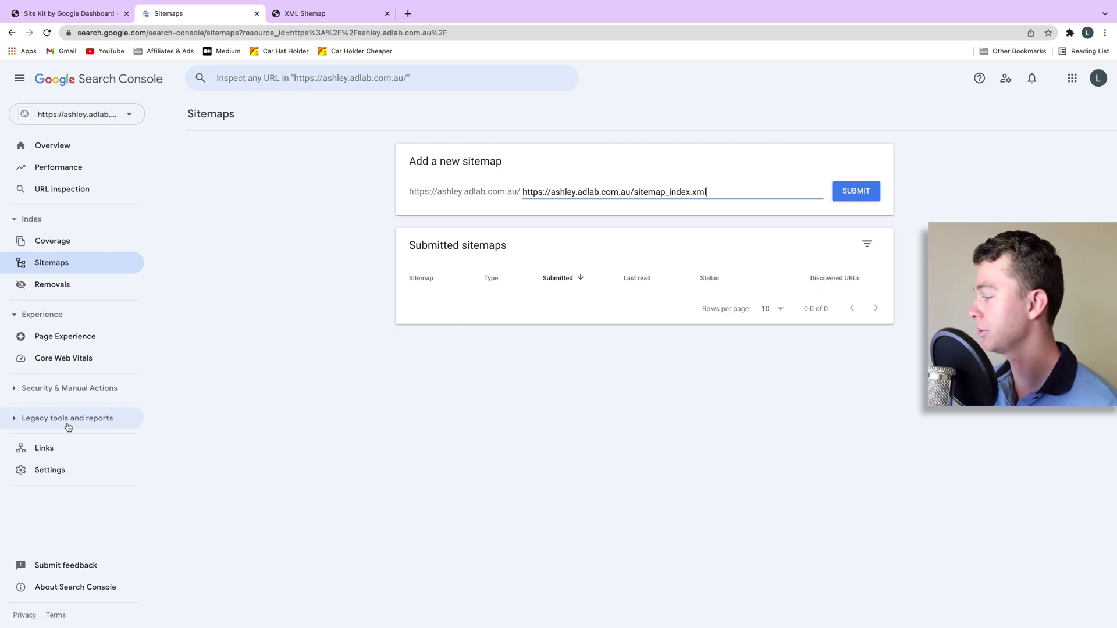
# Step: Check the Manual actions and Security issues reports under Security & Manual Actions
pyautogui.click(39, 398)
pyautogui.click(74, 414)
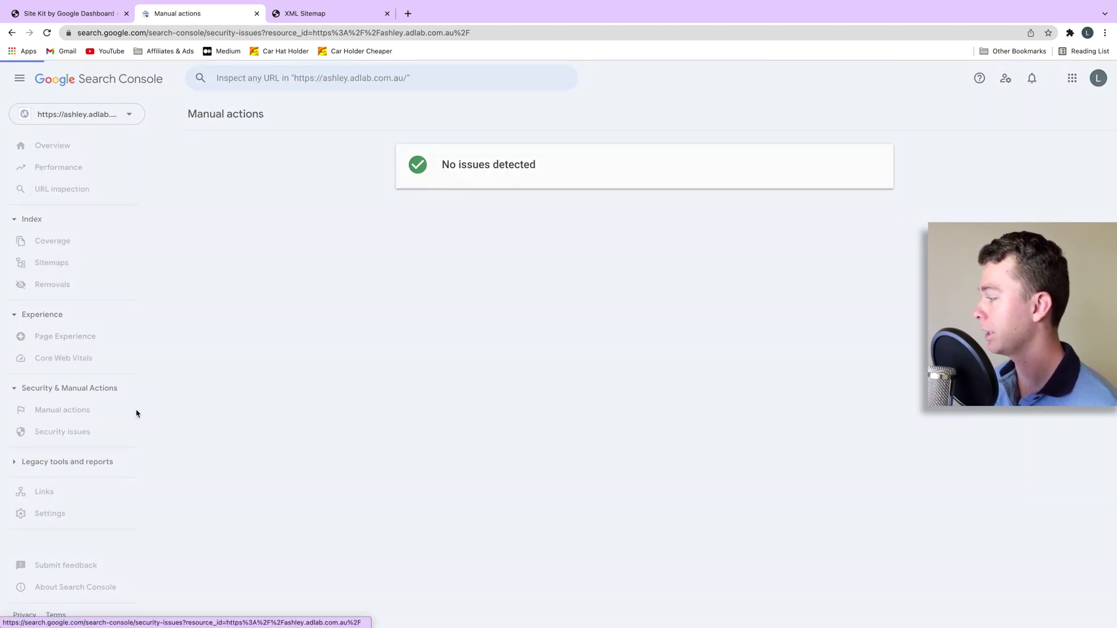
pyautogui.click(91, 432)
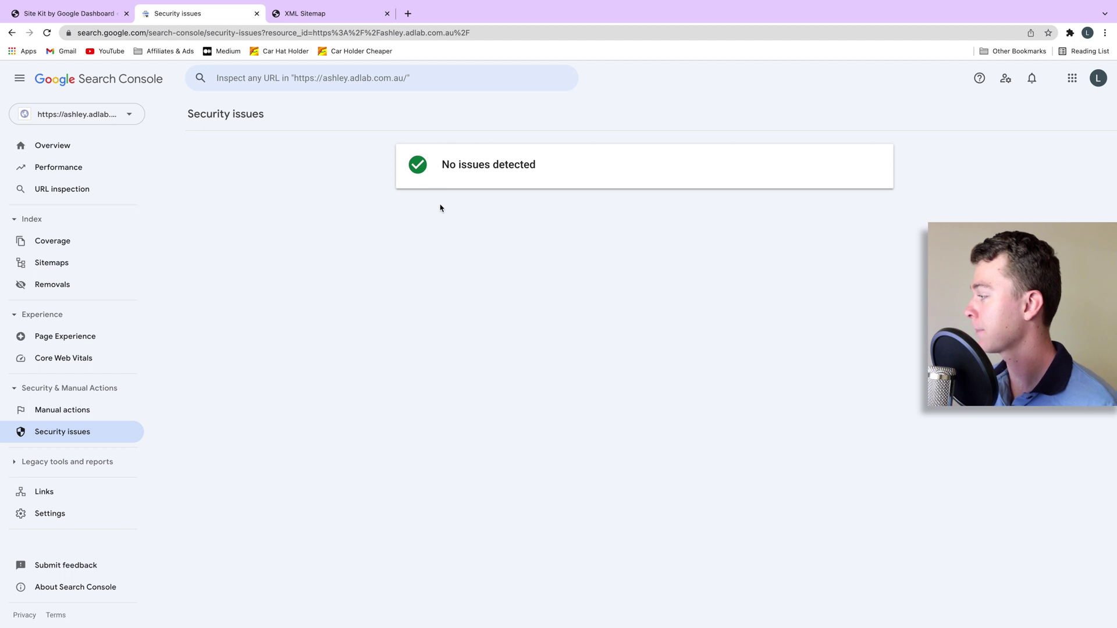
# Step: Open Search Console's Links report, which shows it is still processing data
pyautogui.click(76, 496)
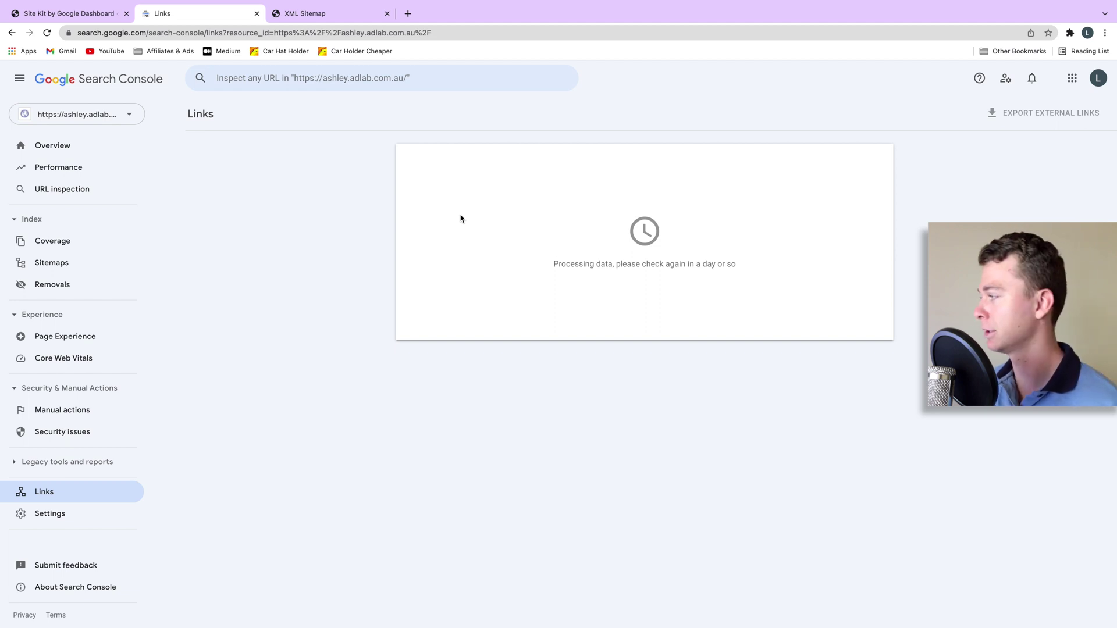
# Step: Go back to the Search Console Overview showing the Performance and Coverage cards
pyautogui.click(98, 152)
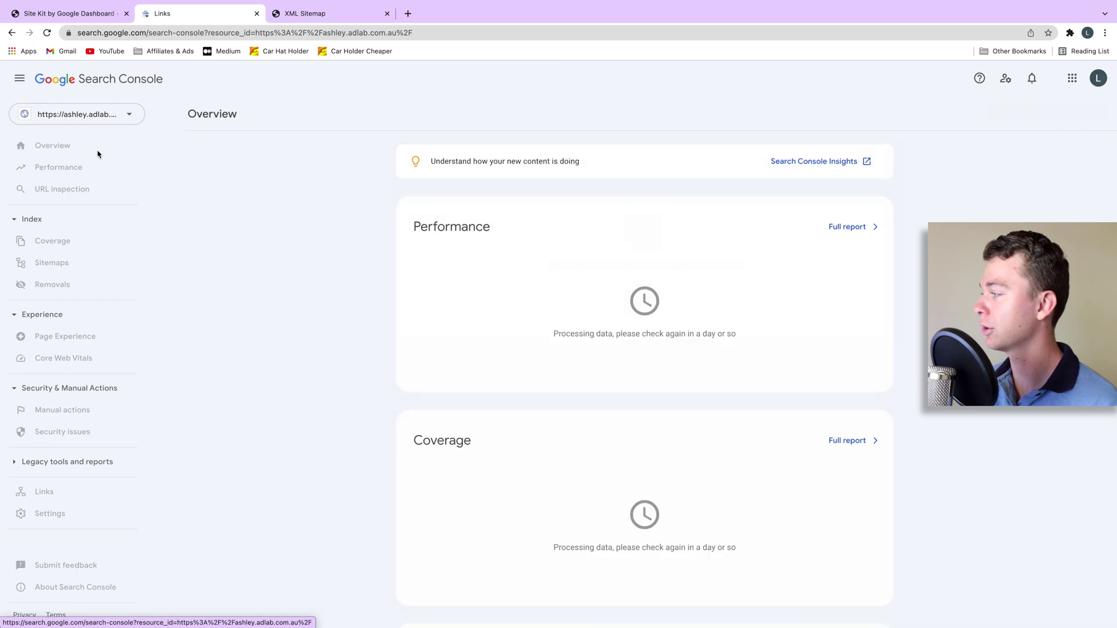